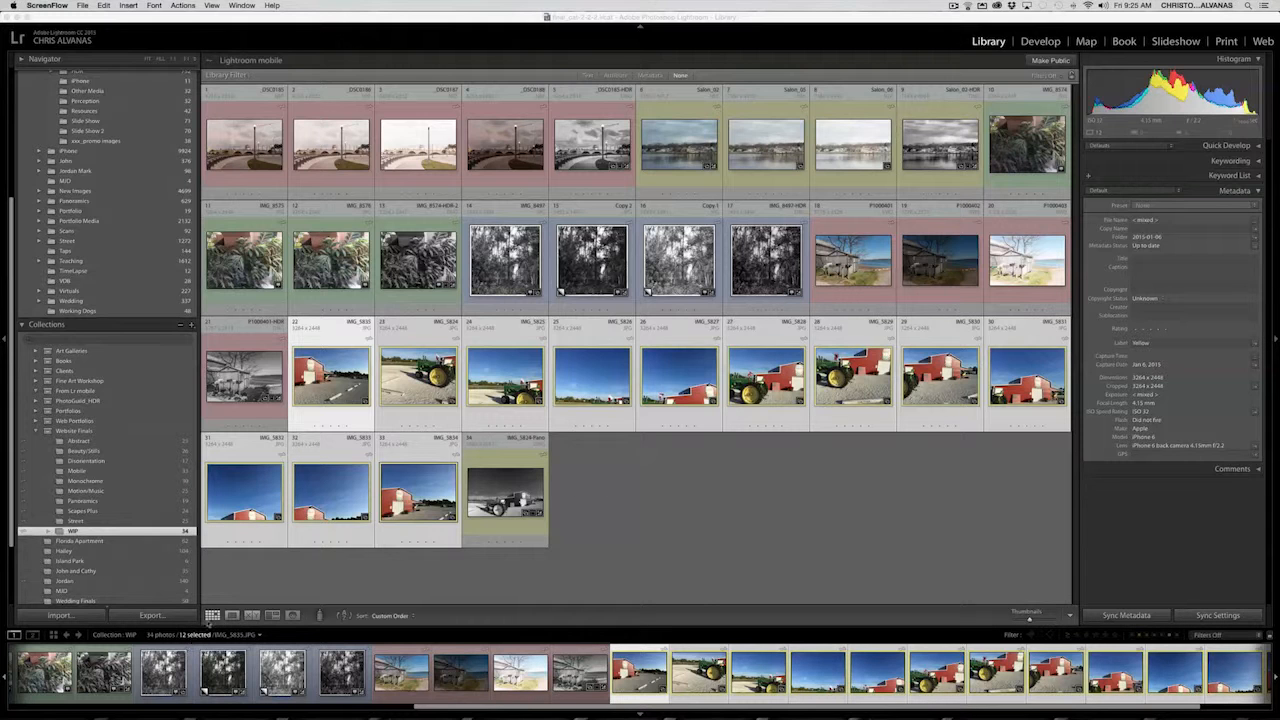
- Compare the twelve selected barn and tractor photos in Survey view with the side panels hidden, then return to the grid
{"action": "left_click", "coordinate": [272, 616]}
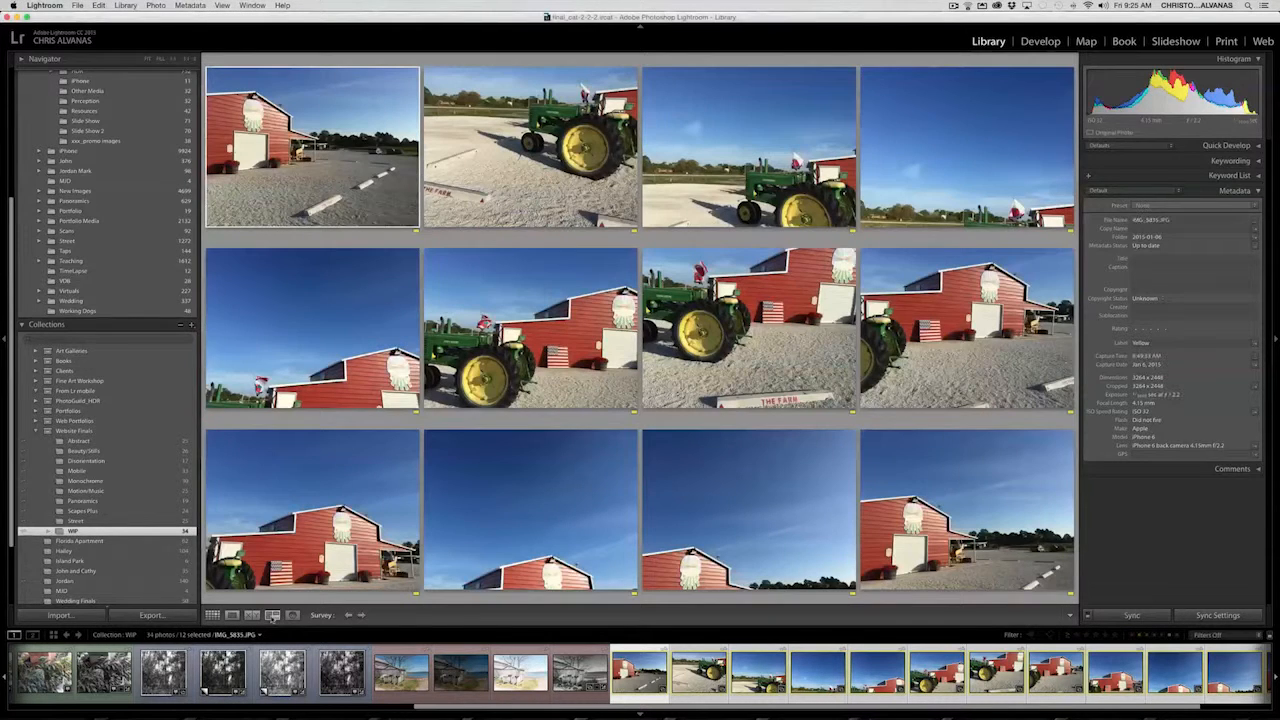
{"action": "key", "text": "Tab"}
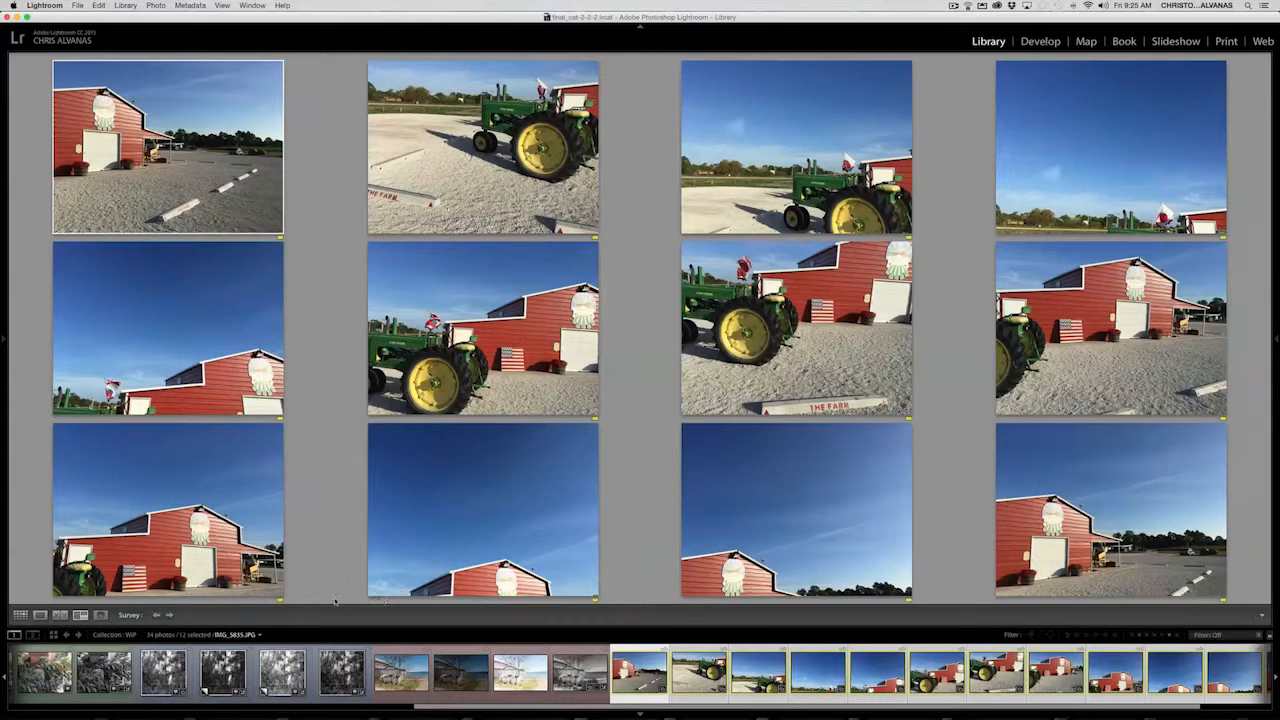
{"action": "key", "text": "g"}
{"action": "key", "text": "Tab"}
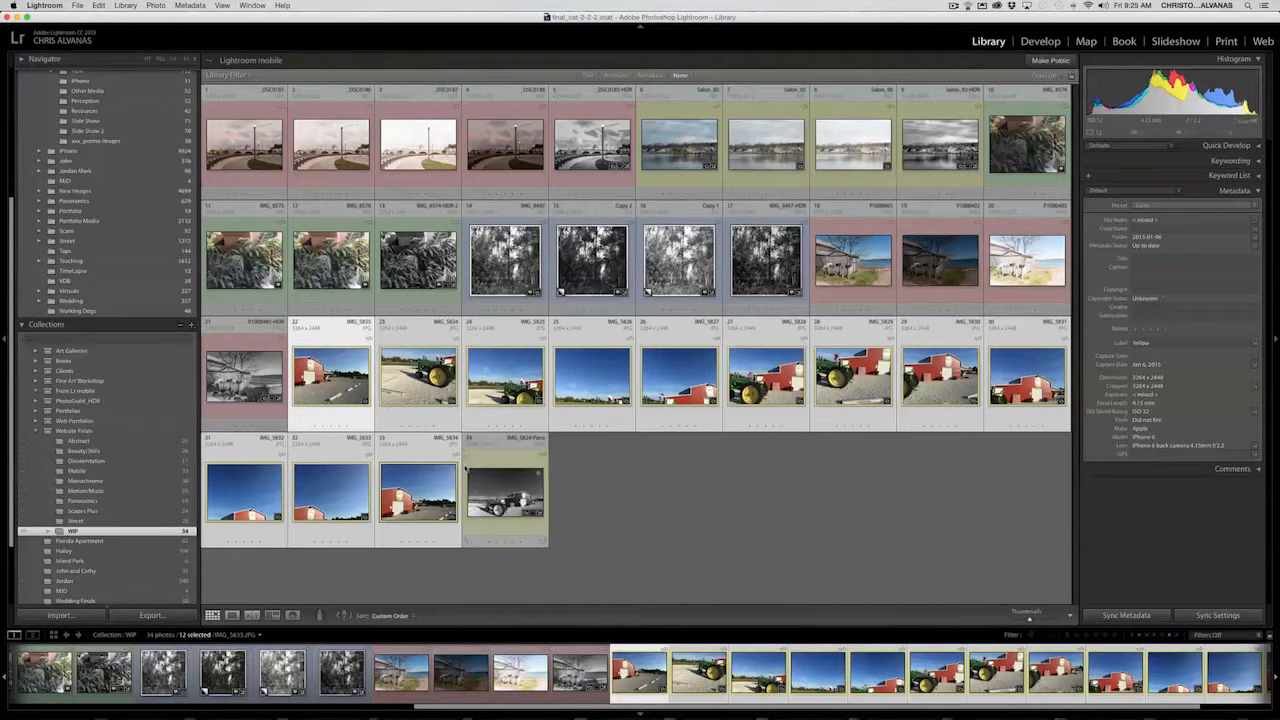
- Merge the twelve selected photos into a panorama using the Cylindrical projection with Auto Crop turned off
{"action": "left_click", "coordinate": [152, 6]}
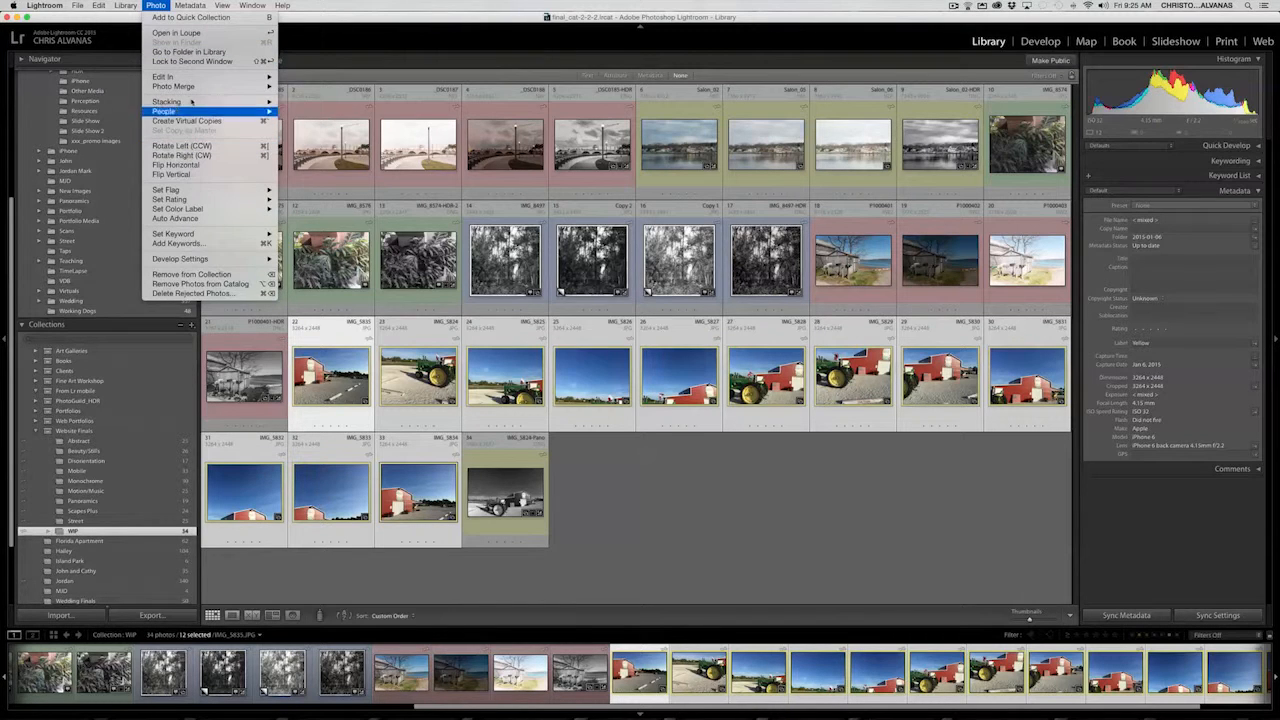
{"action": "mouse_move", "coordinate": [206, 88]}
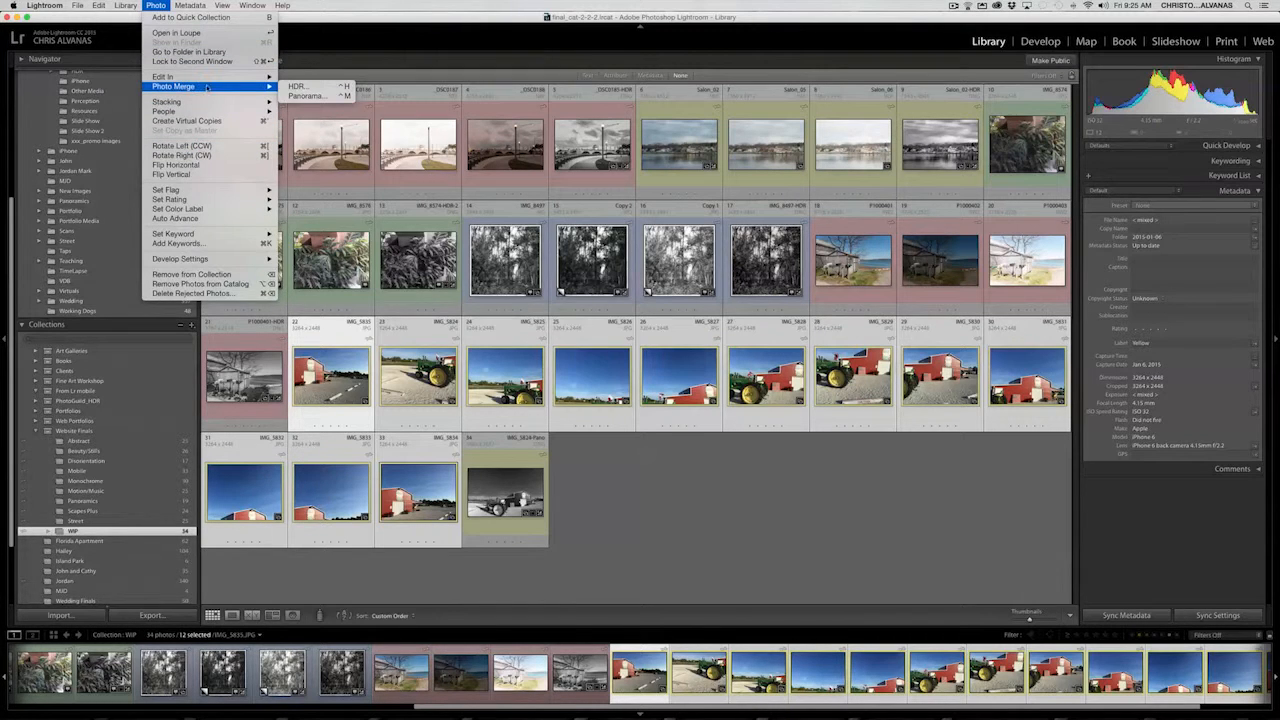
{"action": "left_click", "coordinate": [298, 96]}
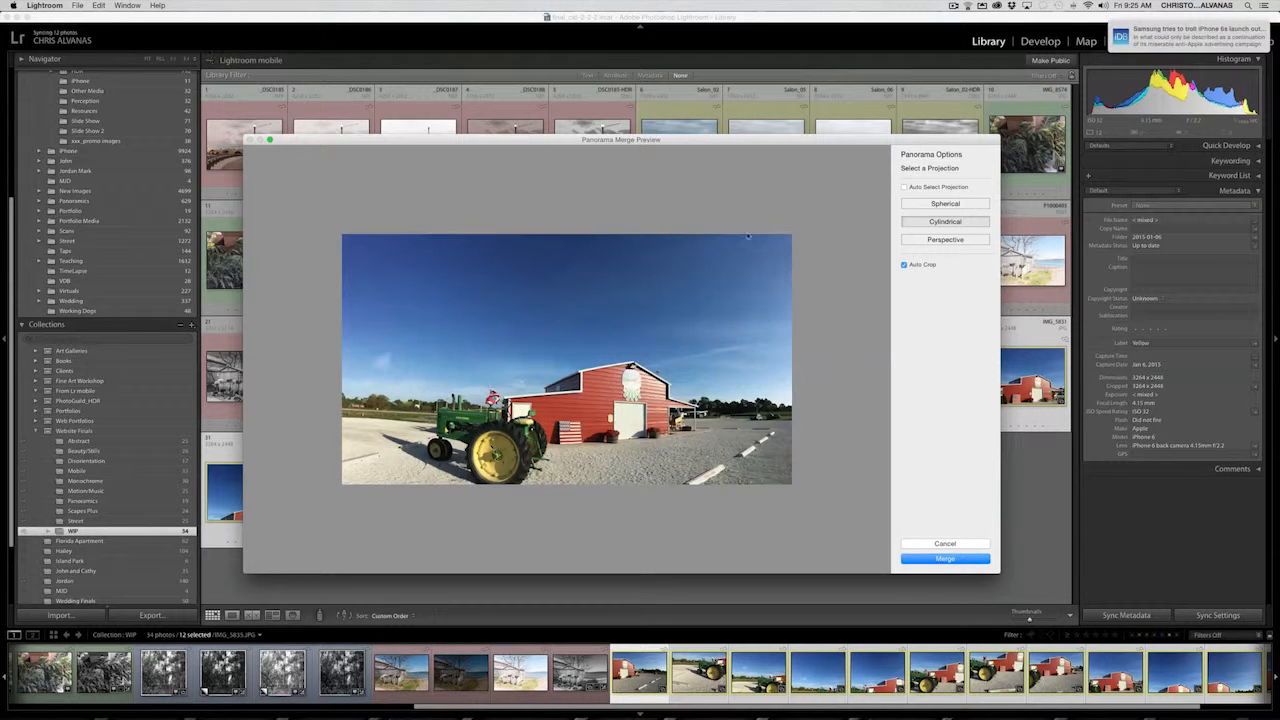
{"action": "left_click", "coordinate": [905, 265]}
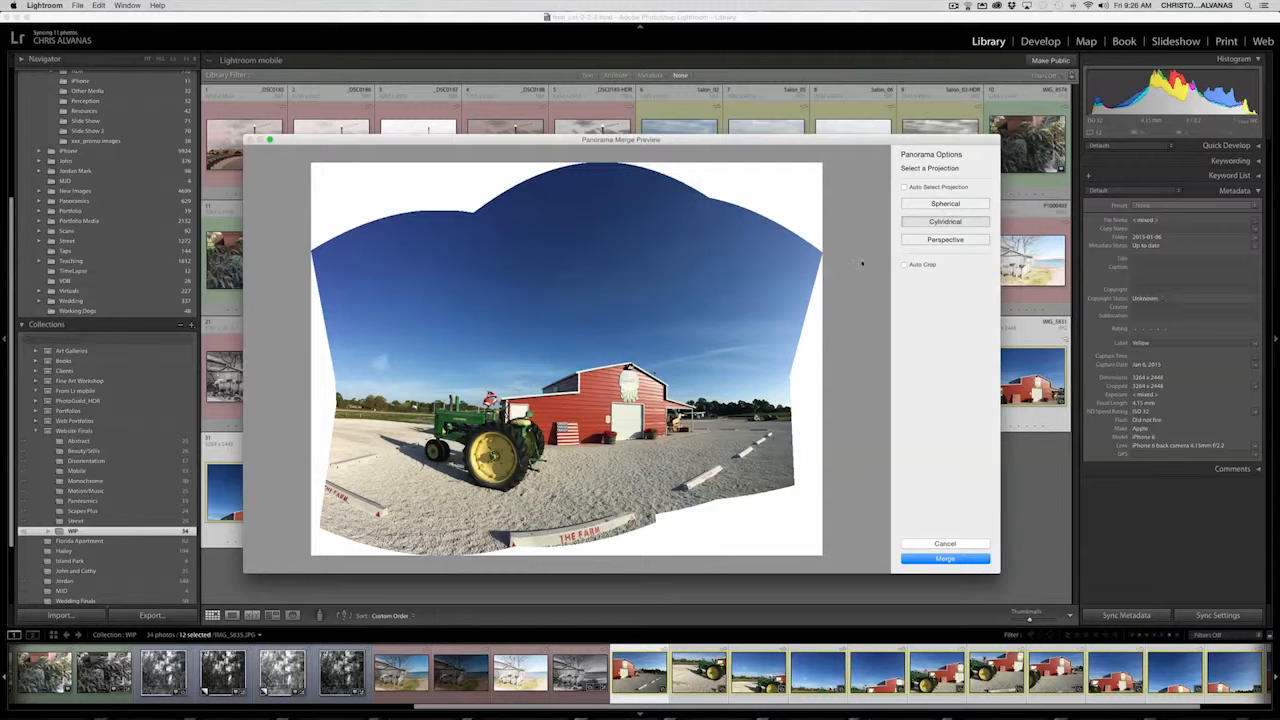
{"action": "key", "text": "Return"}
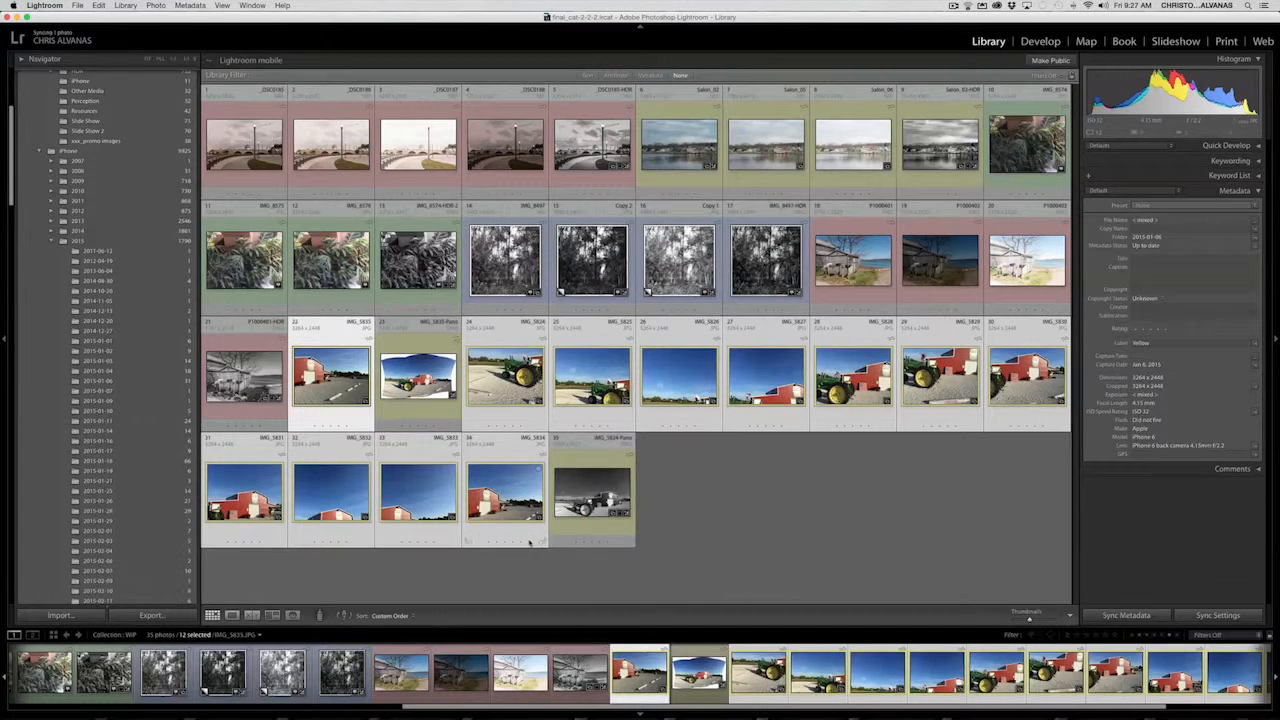
- Open the merged panorama in Develop and crop all four sides with a custom aspect to exclude the white, curved edges
{"action": "left_click", "coordinate": [418, 375]}
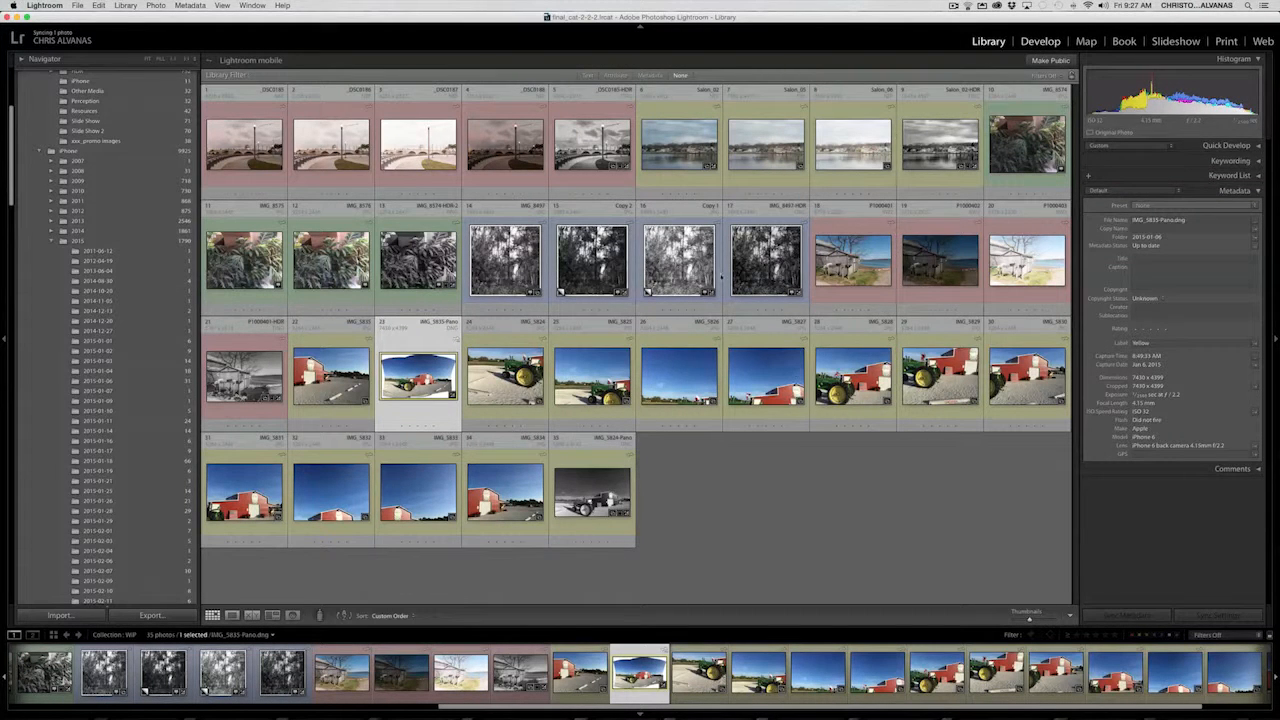
{"action": "key", "text": "d"}
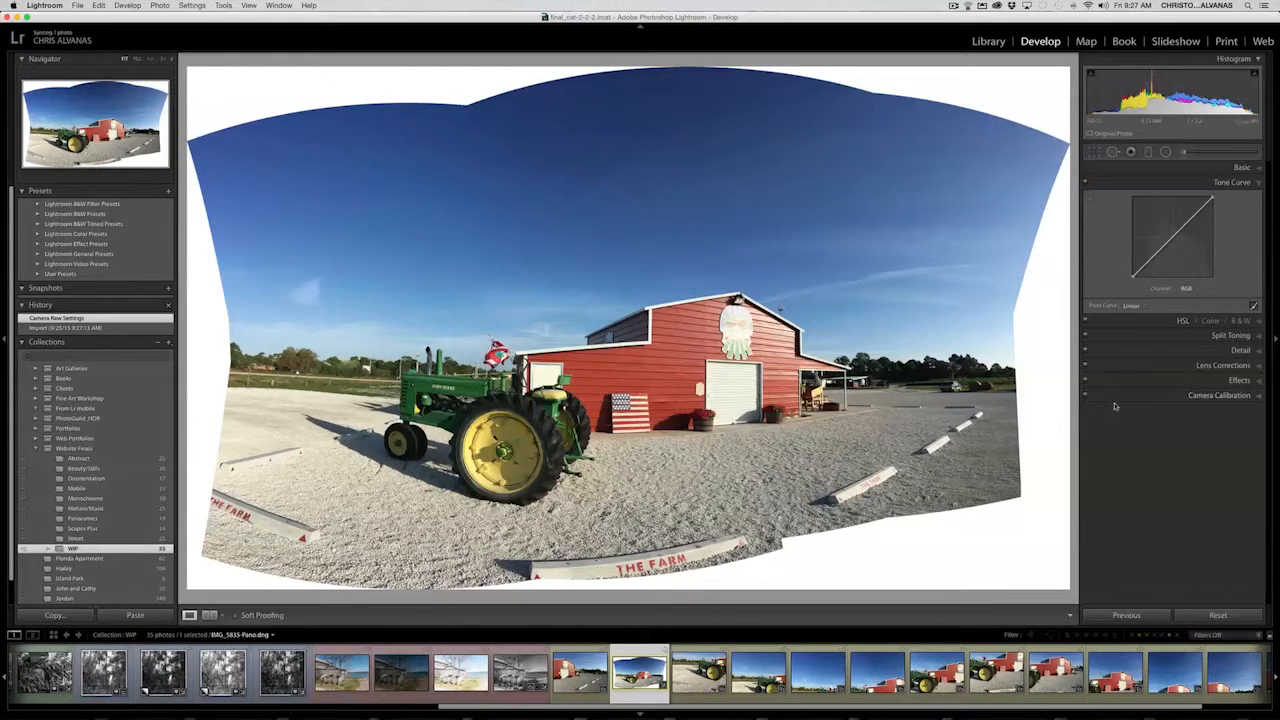
{"action": "left_click", "coordinate": [1093, 151]}
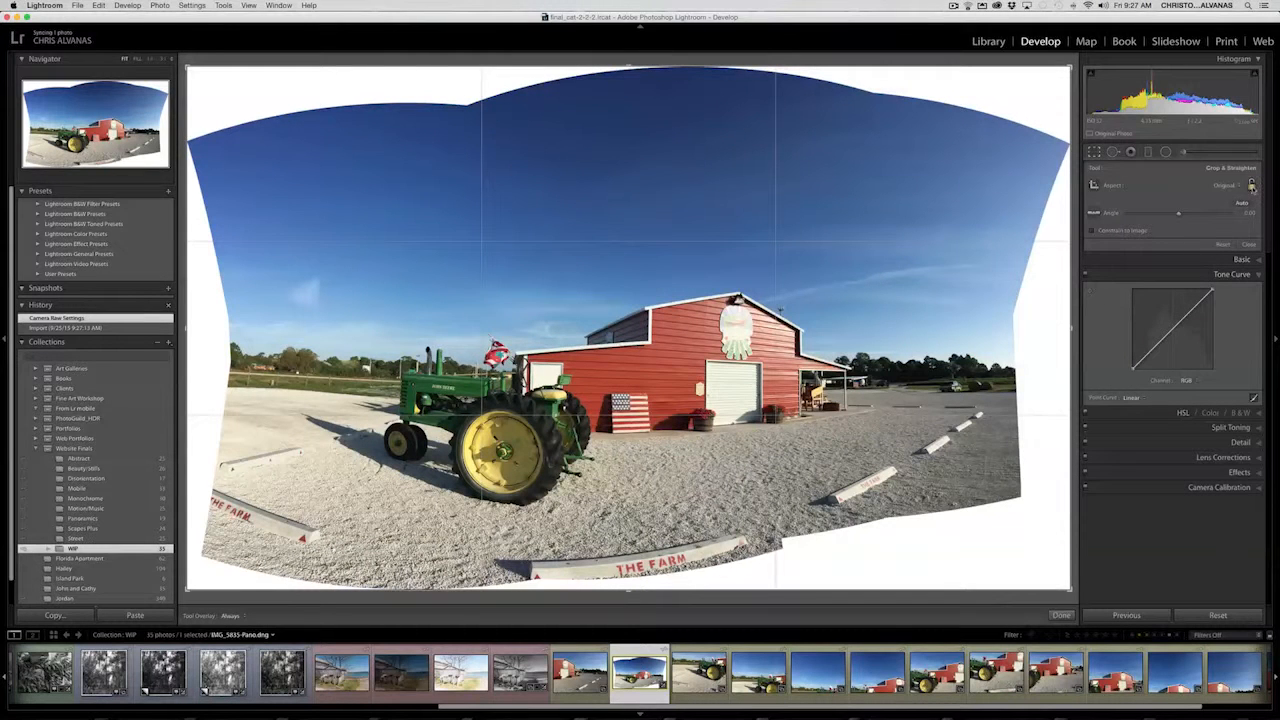
{"action": "left_click_drag", "start_coordinate": [1071, 330], "coordinate": [1043, 330]}
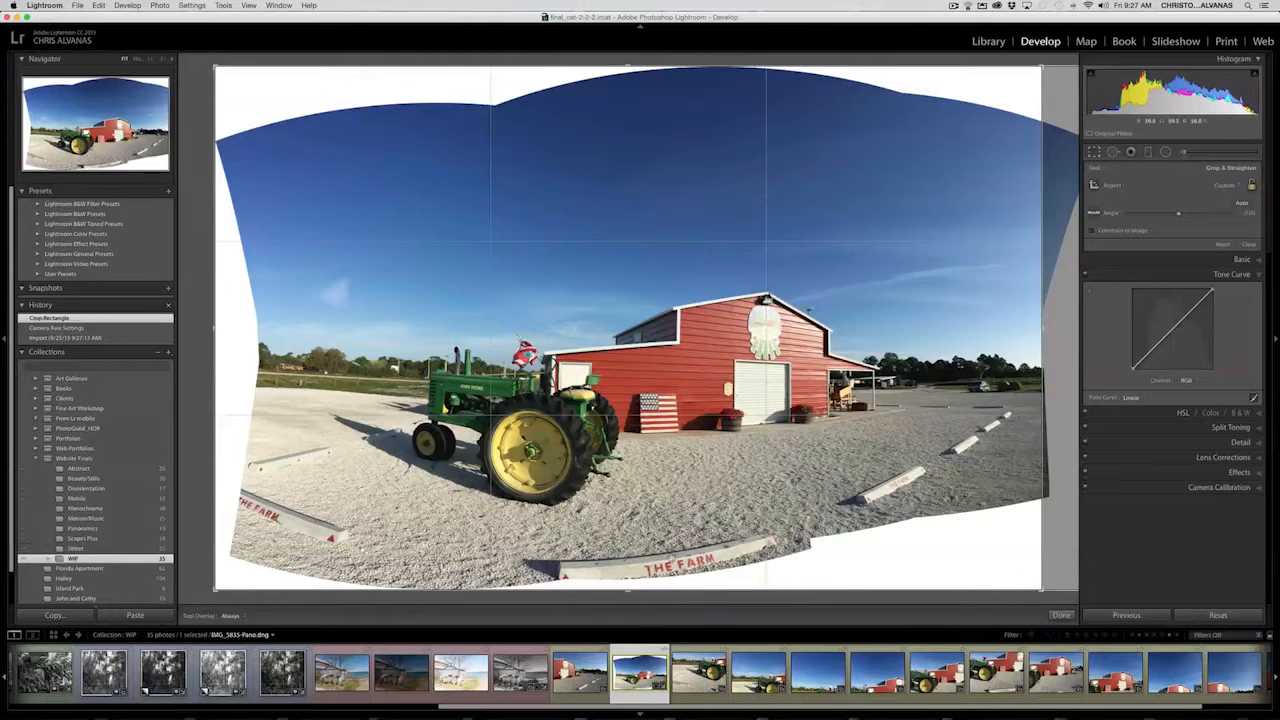
{"action": "left_click_drag", "start_coordinate": [628, 589], "coordinate": [633, 550]}
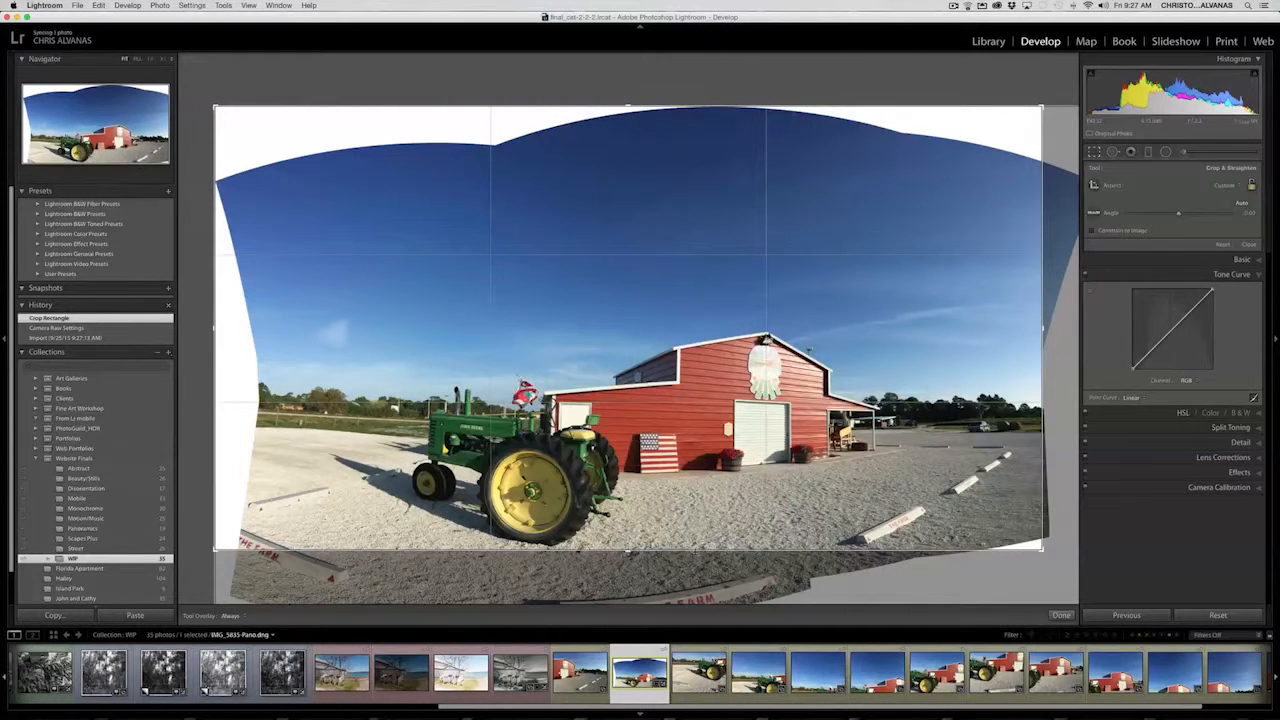
{"action": "left_click_drag", "start_coordinate": [1041, 329], "coordinate": [1013, 329]}
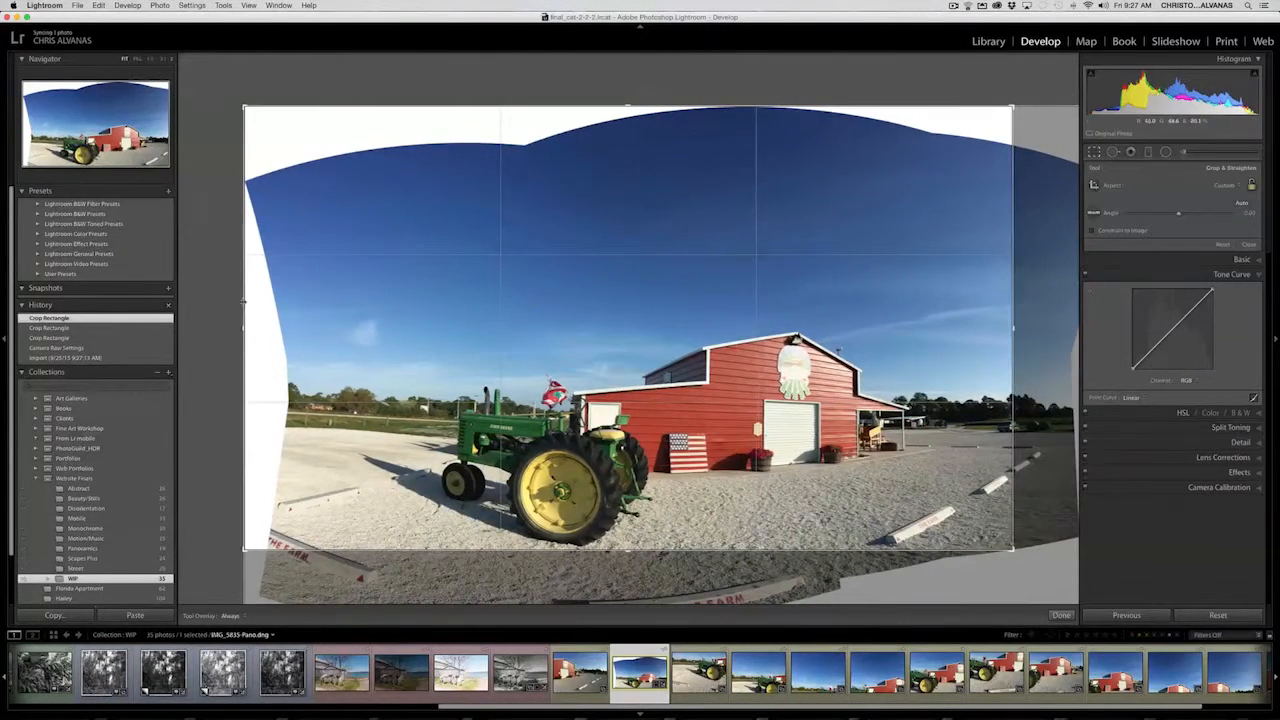
{"action": "left_click_drag", "start_coordinate": [245, 328], "coordinate": [289, 330]}
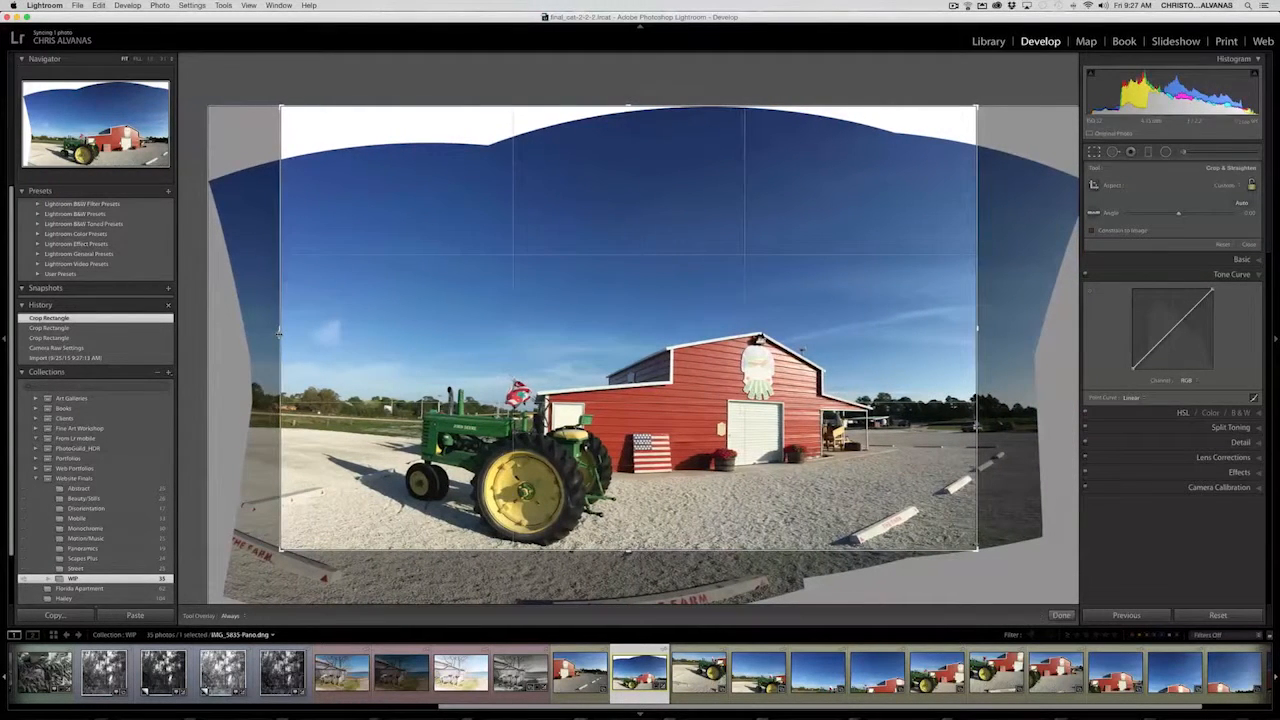
{"action": "left_click_drag", "start_coordinate": [629, 104], "coordinate": [625, 133]}
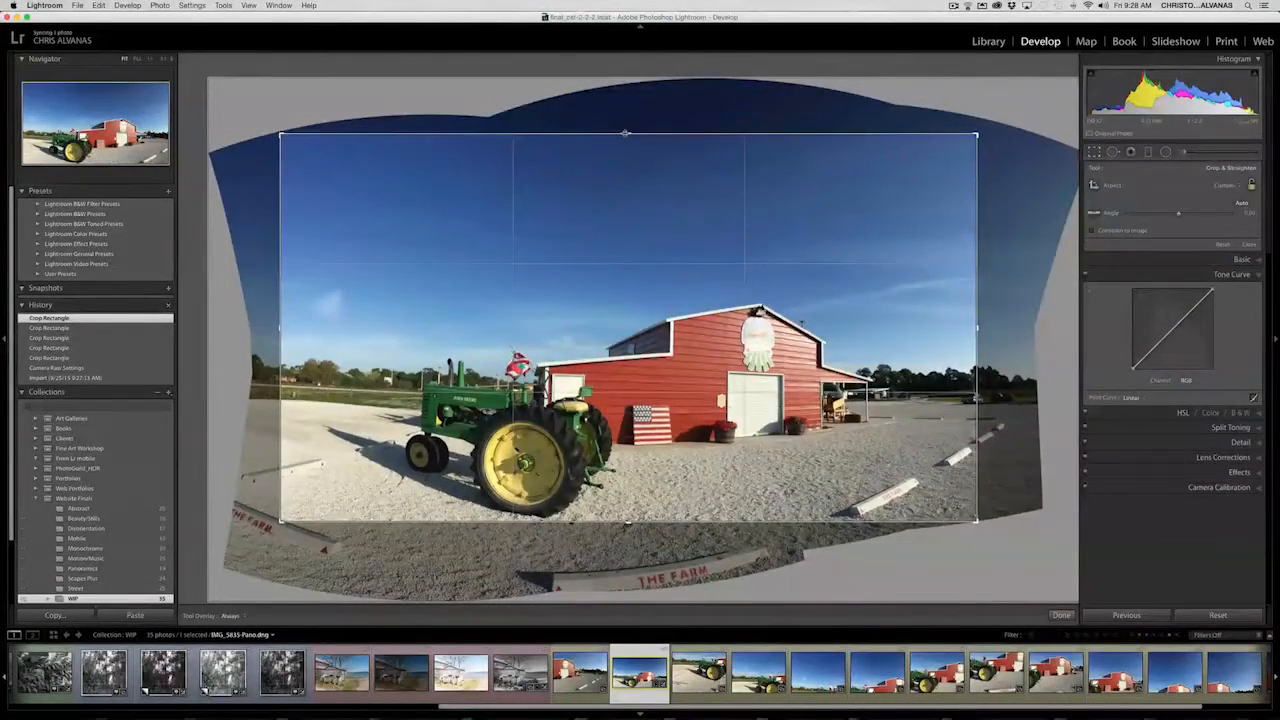
{"action": "key", "text": "Return"}
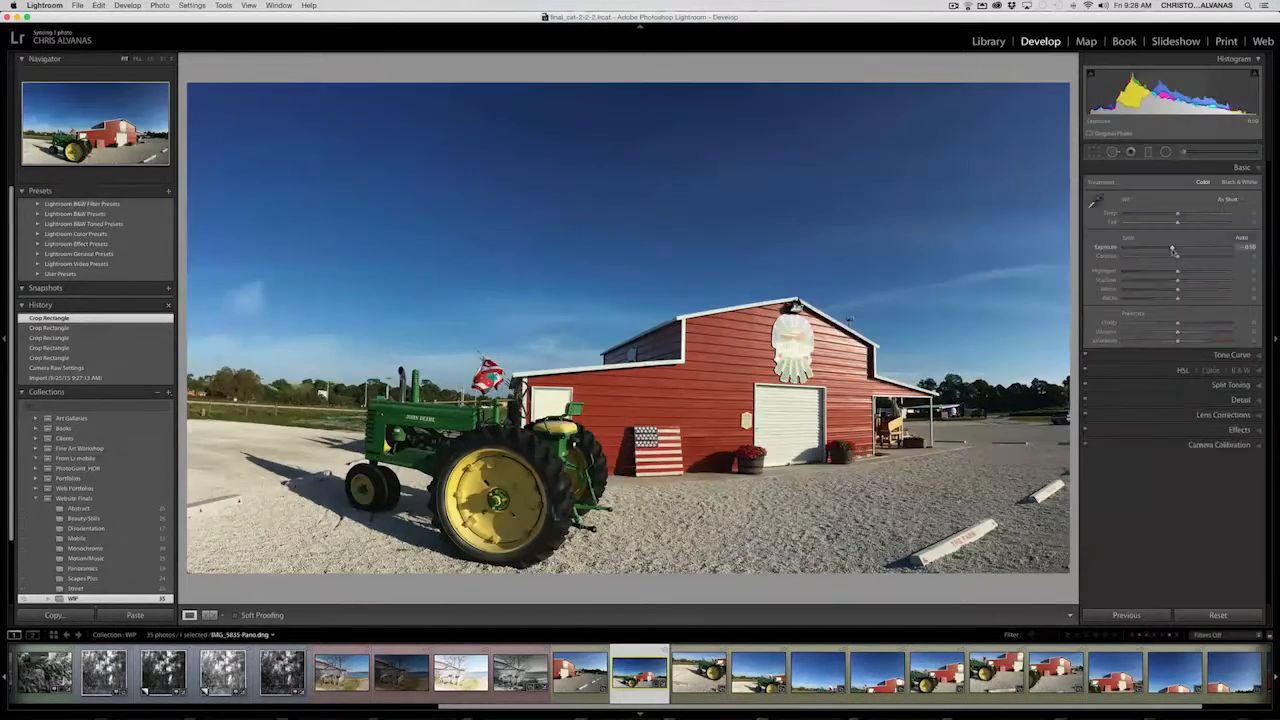
- Set the panorama's Exposure to -0.50, Highlights to -53, Shadows to +47, Whites to +56, Blacks to -18 and Clarity to +18
{"action": "left_click_drag", "start_coordinate": [1178, 274], "coordinate": [1148, 272]}
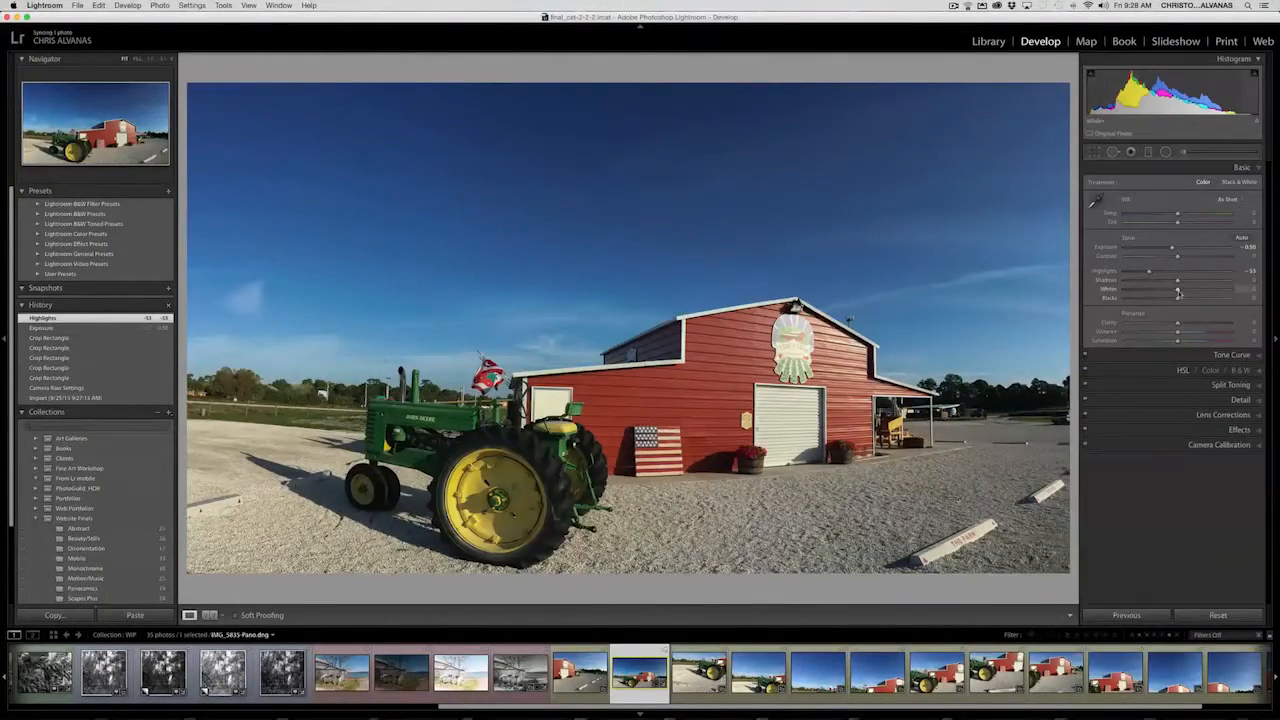
{"action": "left_click_drag", "start_coordinate": [1204, 293], "coordinate": [1202, 280]}
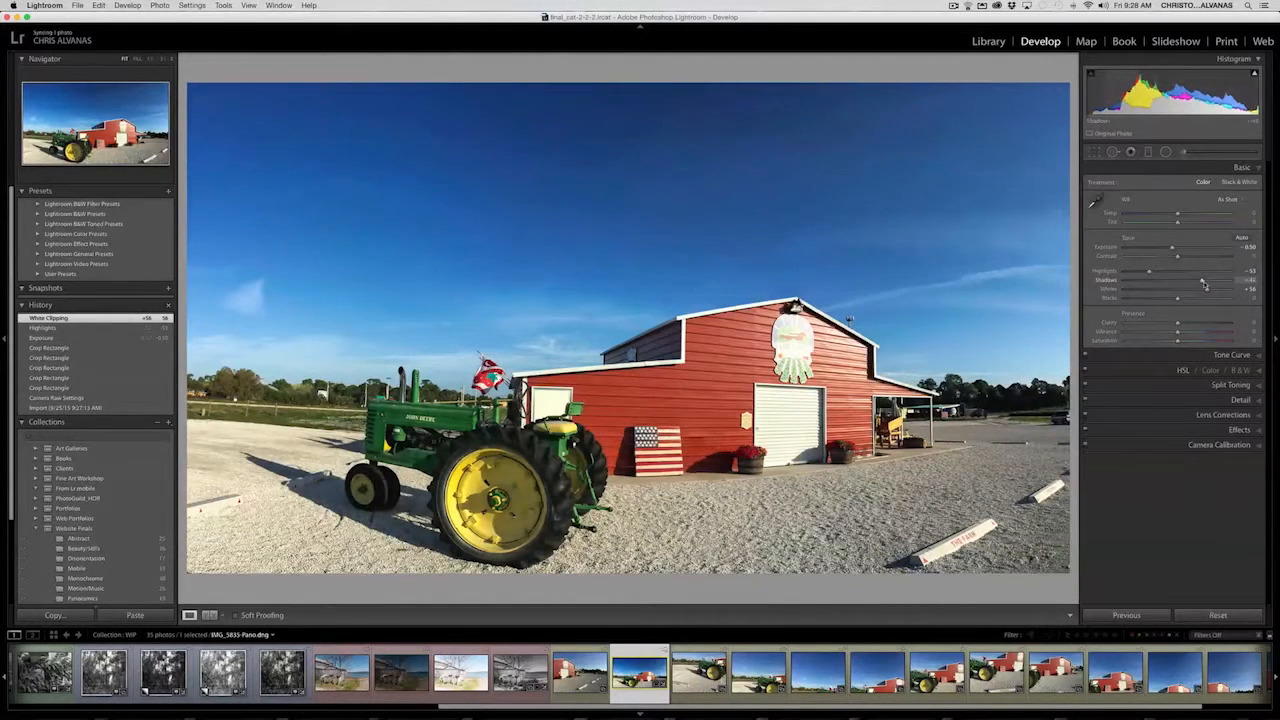
{"action": "left_click_drag", "start_coordinate": [1178, 300], "coordinate": [1187, 323]}
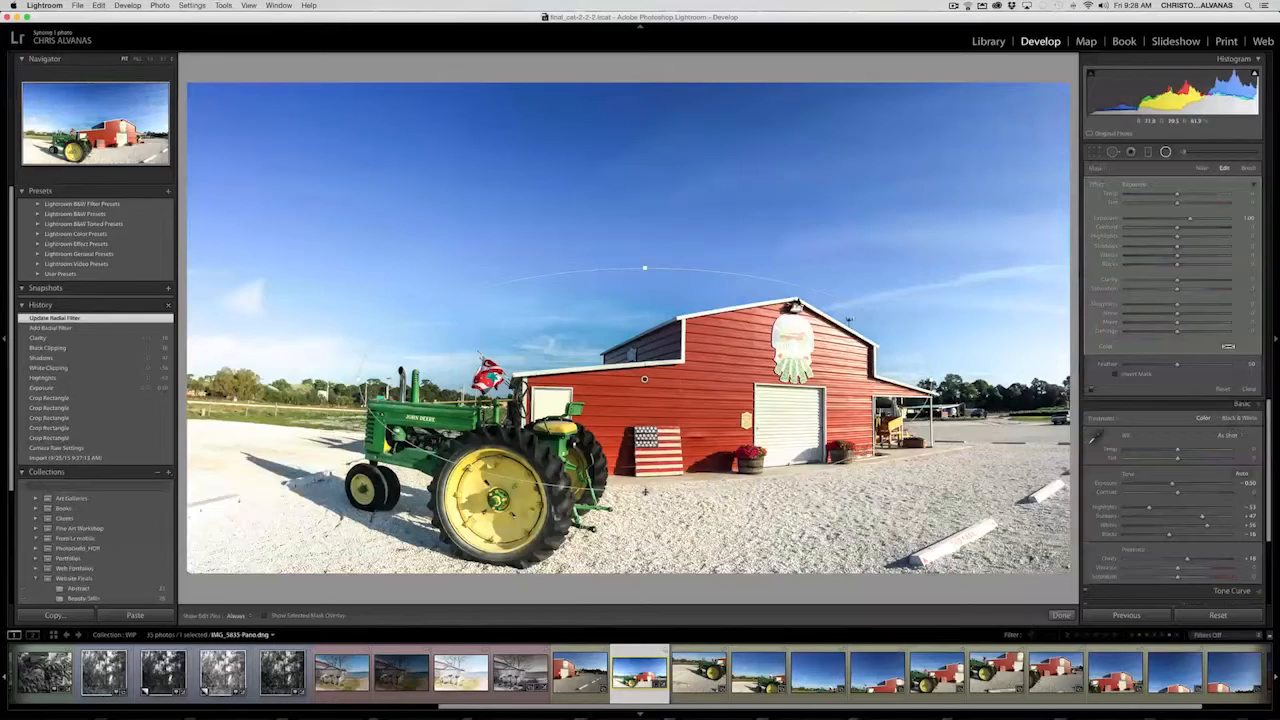
- Add an elliptical radial filter around the tractor and barn front and set its Exposure to -0.24
{"action": "left_click_drag", "start_coordinate": [644, 491], "coordinate": [648, 545]}
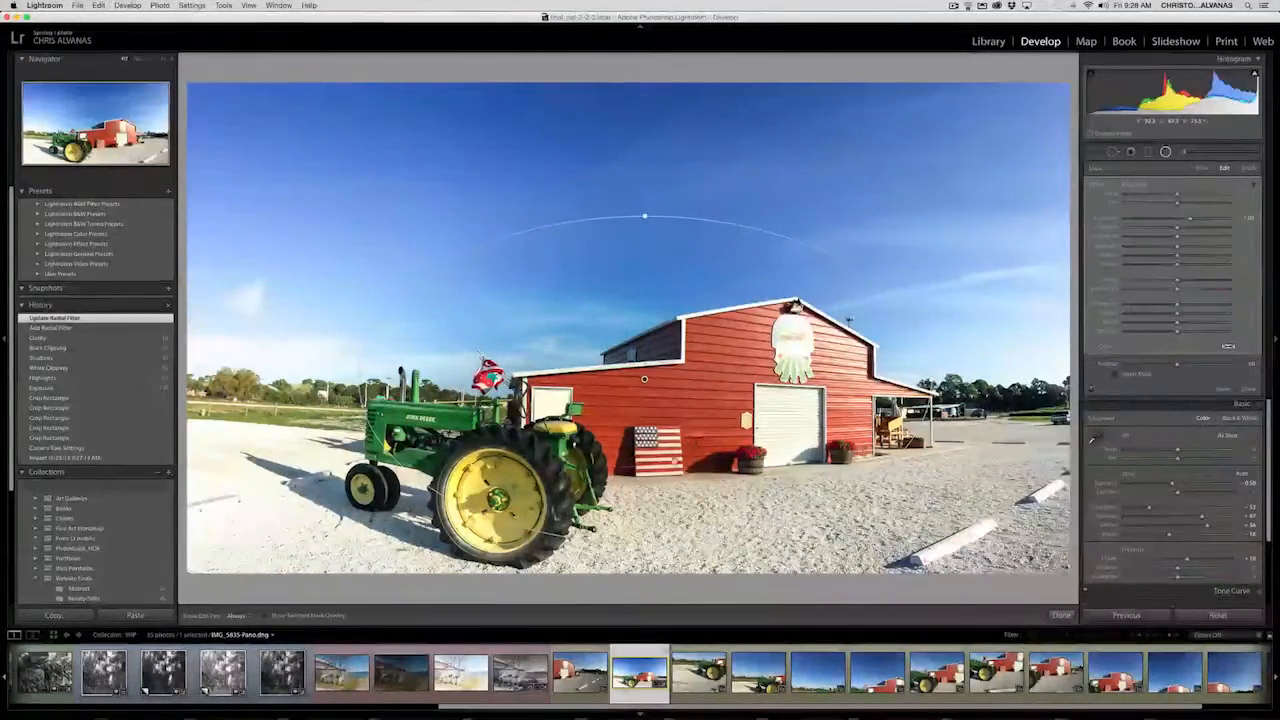
{"action": "left_click_drag", "start_coordinate": [703, 428], "coordinate": [690, 467]}
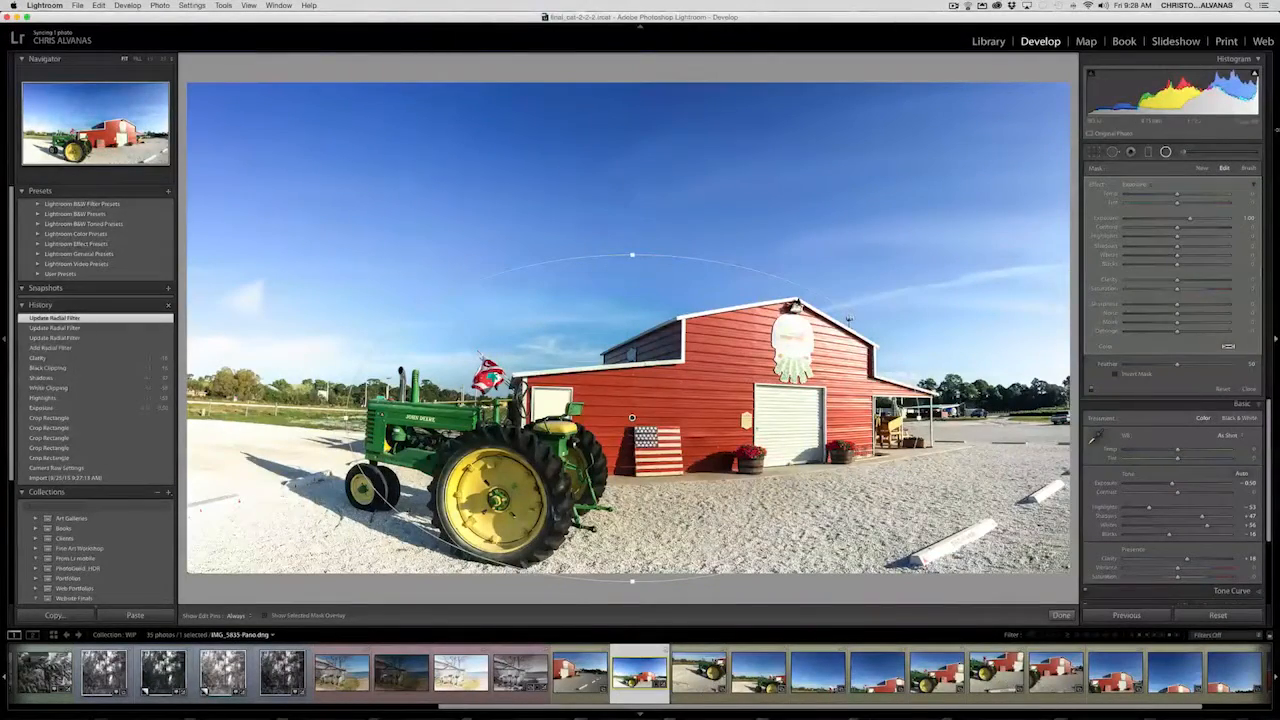
{"action": "left_click_drag", "start_coordinate": [1190, 220], "coordinate": [1176, 222]}
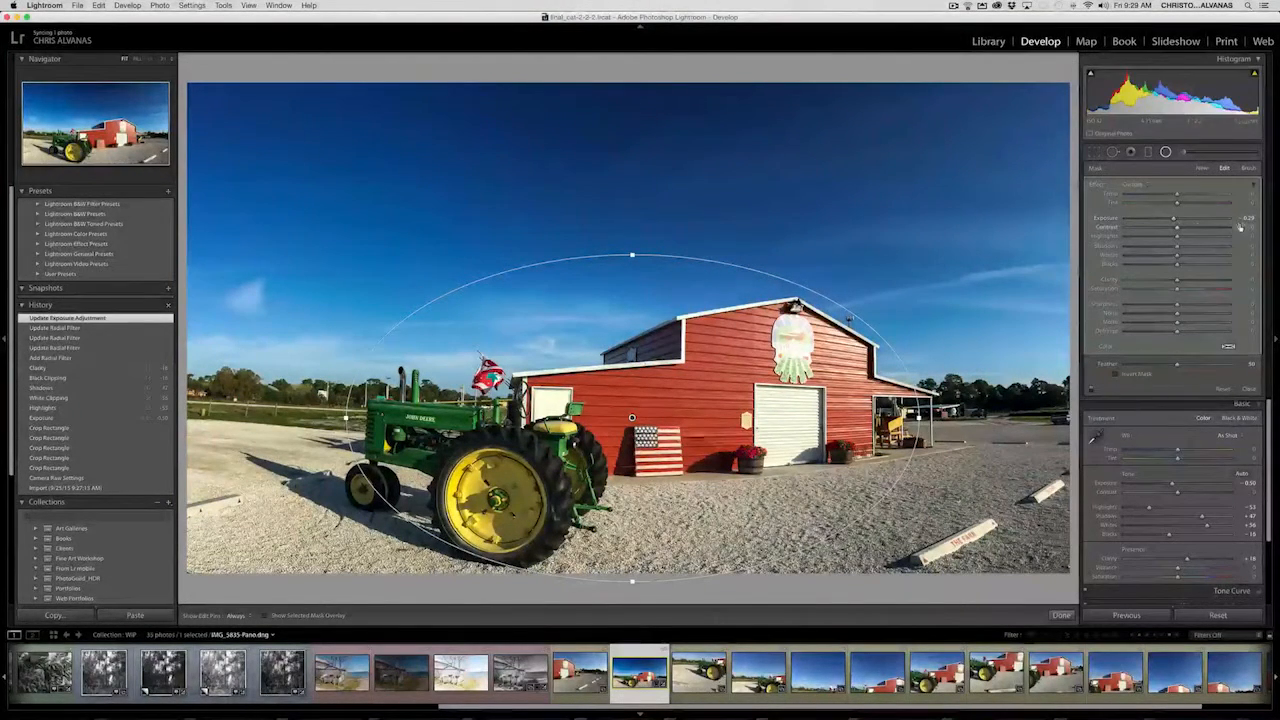
- Convert the panorama to black and white with Red -19, Orange -42, Yellow +27 and Green -34, also adjusting Aqua and Blue
{"action": "left_click", "coordinate": [1261, 405]}
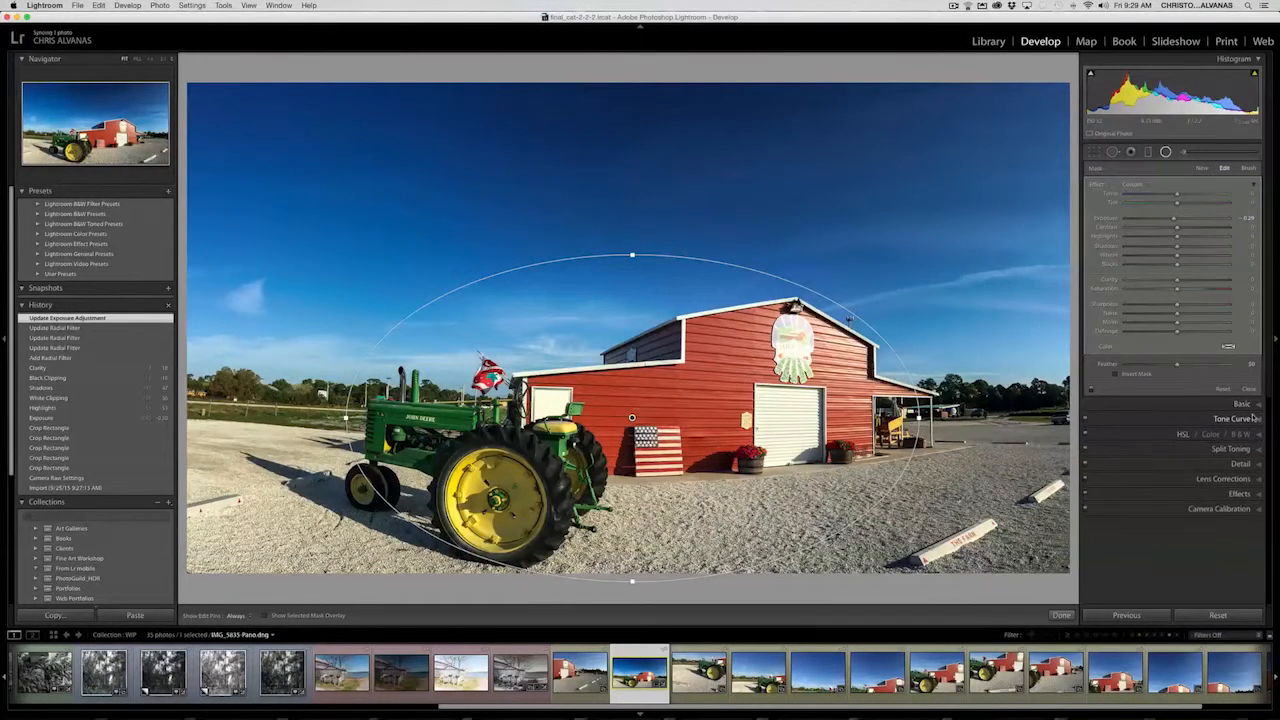
{"action": "left_click", "coordinate": [1240, 435]}
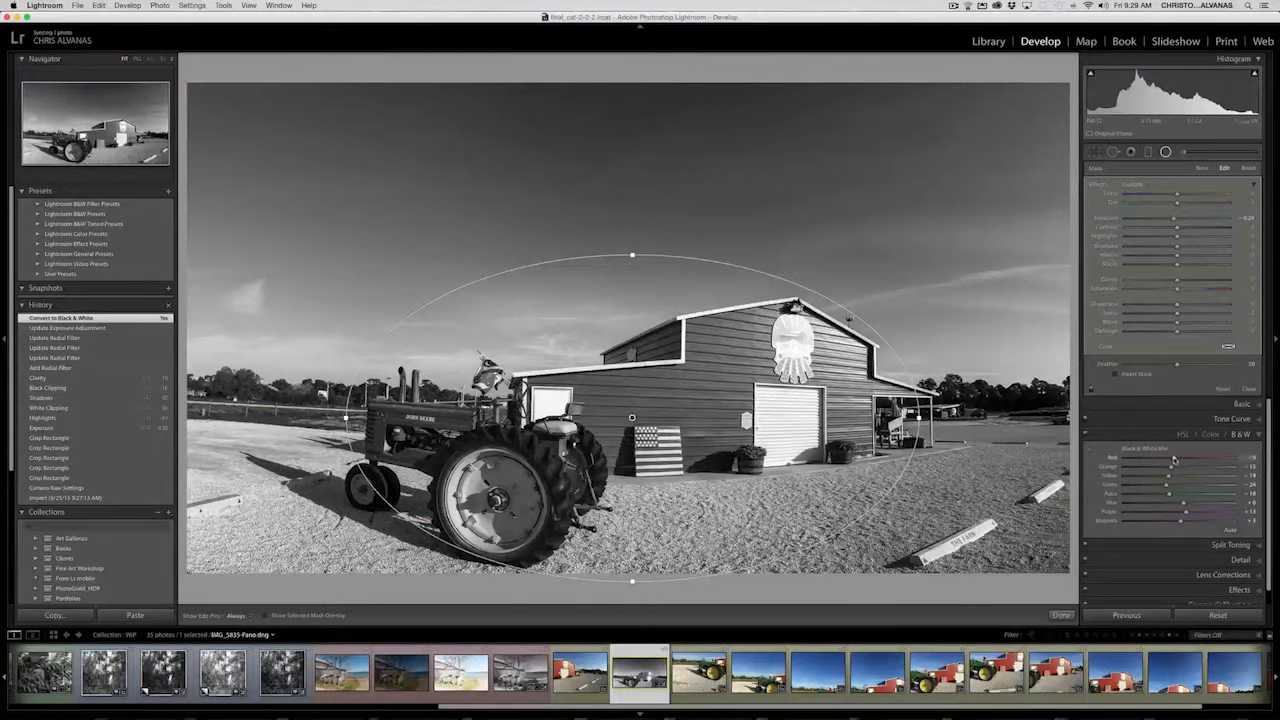
{"action": "left_click_drag", "start_coordinate": [1144, 463], "coordinate": [1174, 507]}
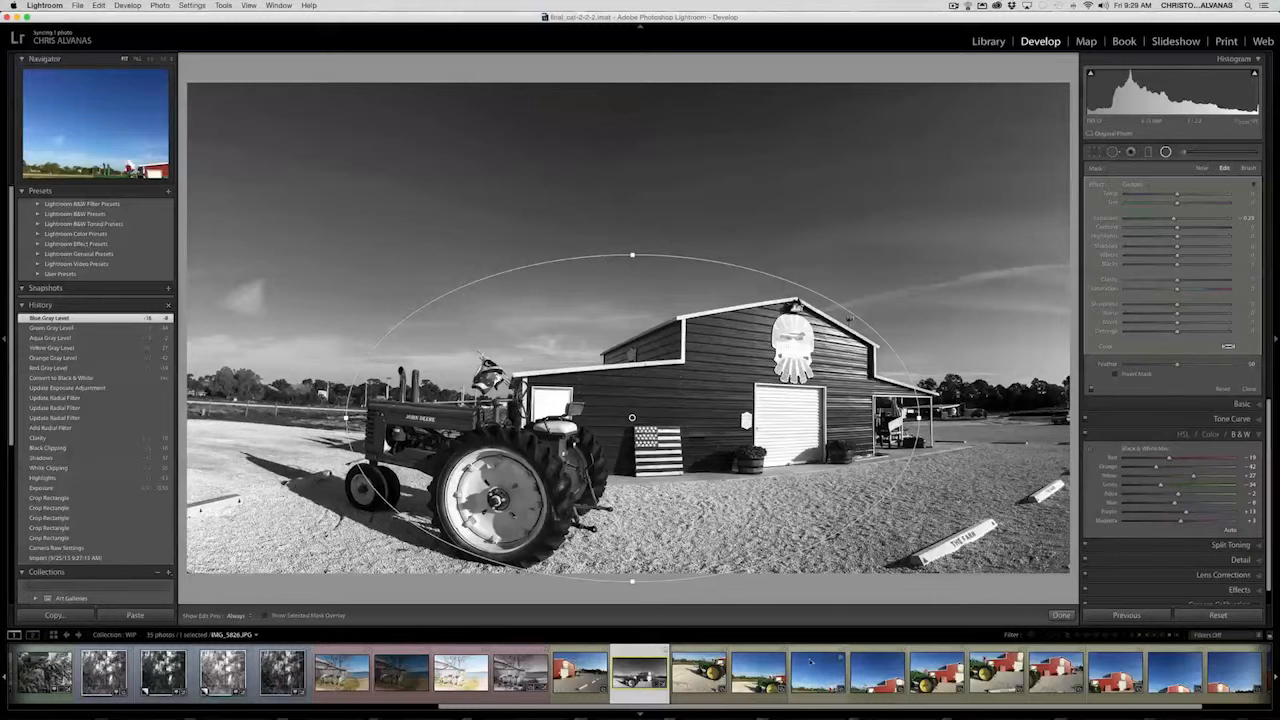
- Return to the library grid and move the black-and-white barn panorama to the end of the WIP collection
{"action": "key", "text": "g"}
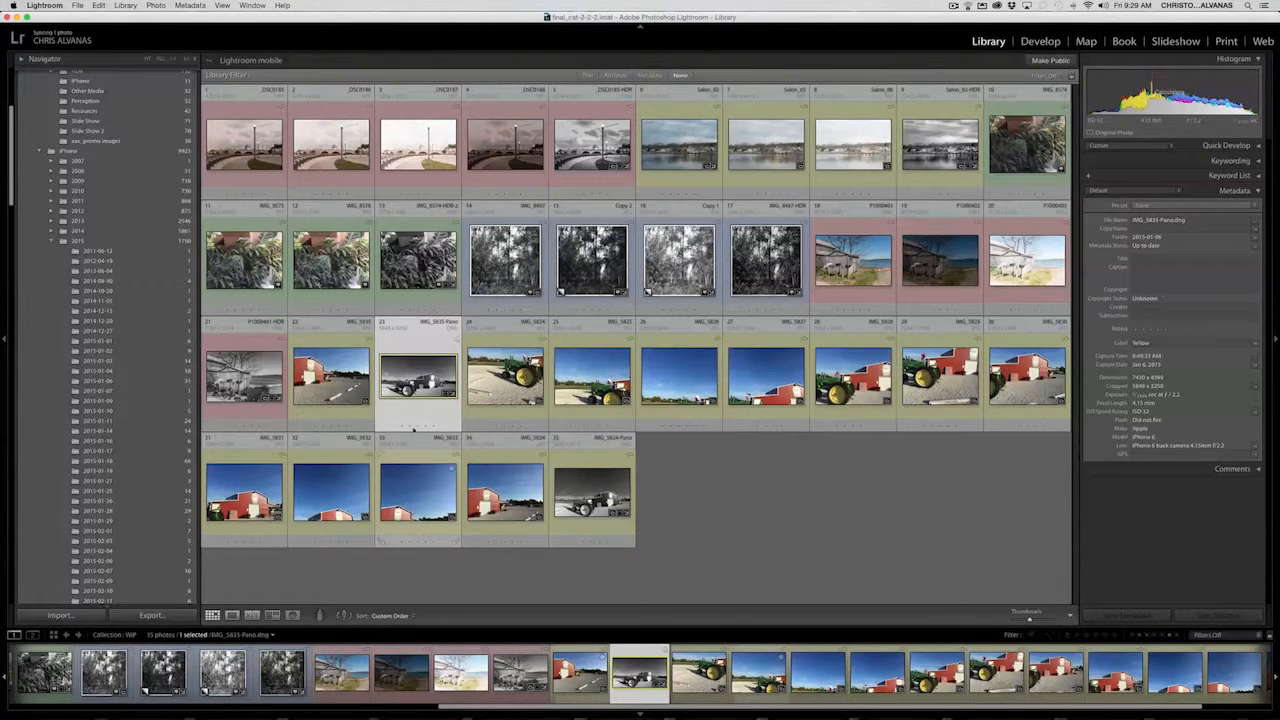
{"action": "left_click_drag", "start_coordinate": [421, 390], "coordinate": [659, 517]}
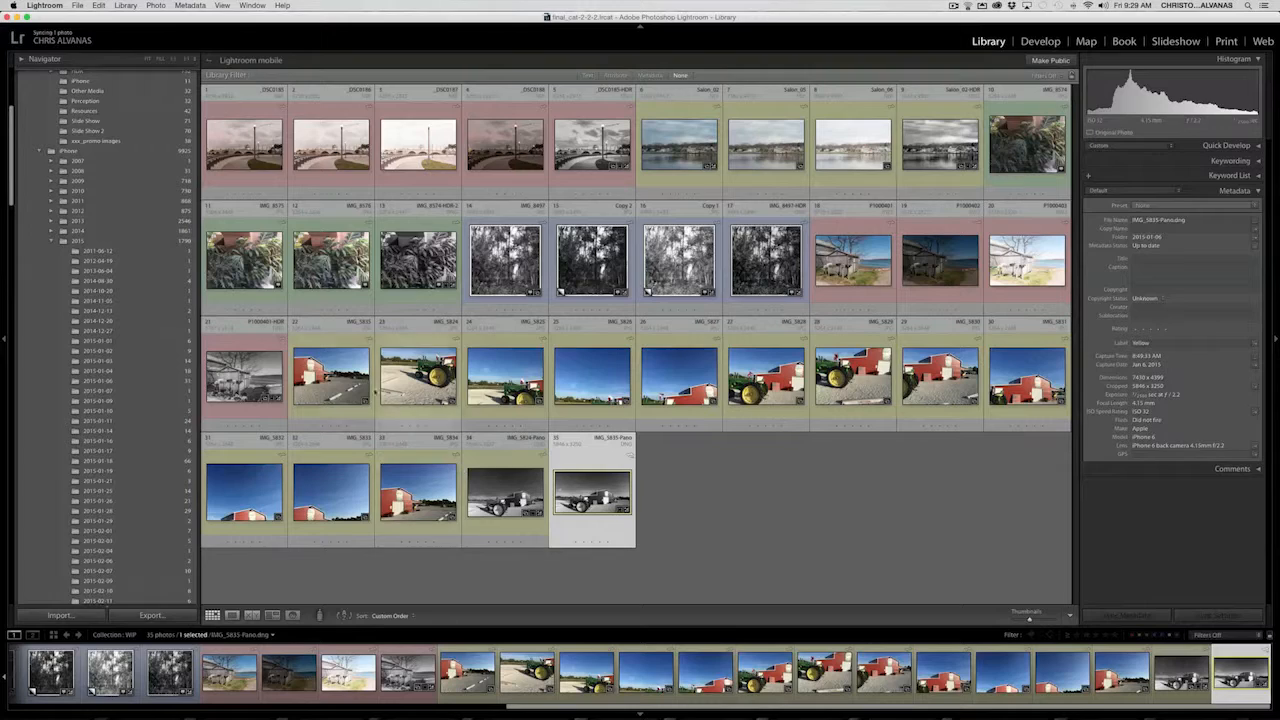
- Select the twelve source photos plus the finished panorama and compare them in Survey view with the side panels hidden
{"action": "left_click", "coordinate": [348, 377]}
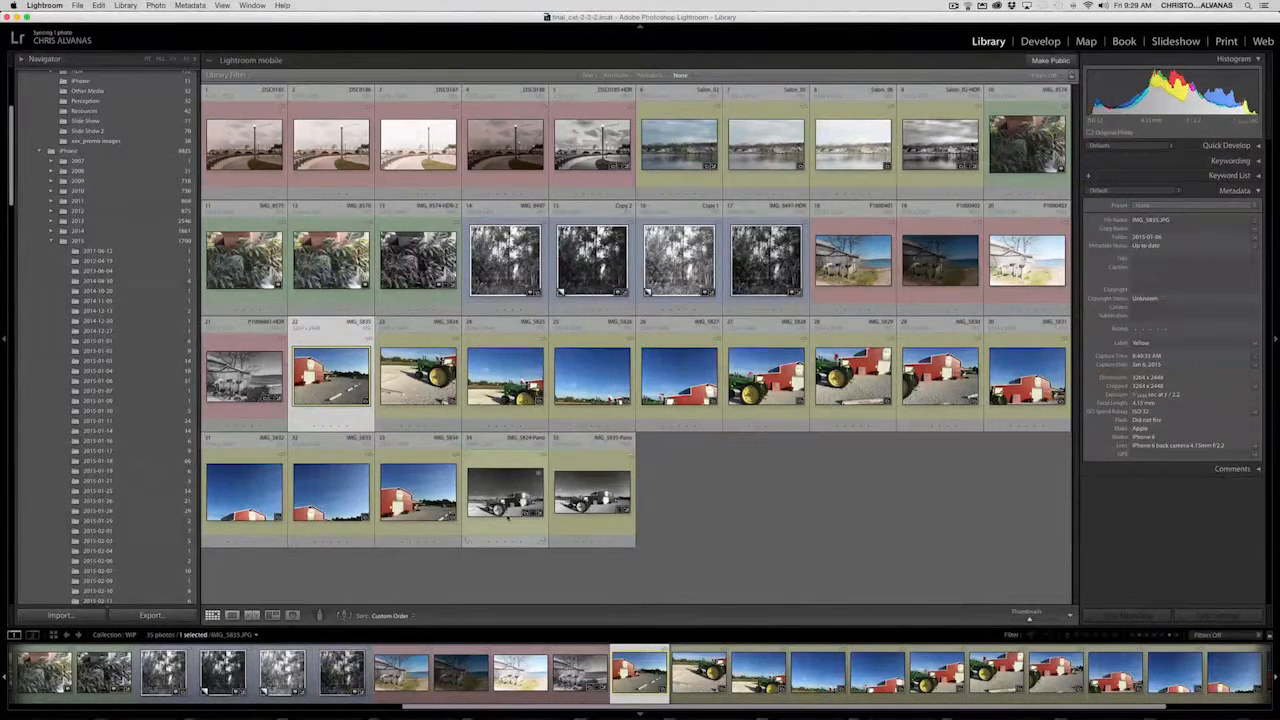
{"action": "left_click", "coordinate": [398, 505], "text": "shift"}
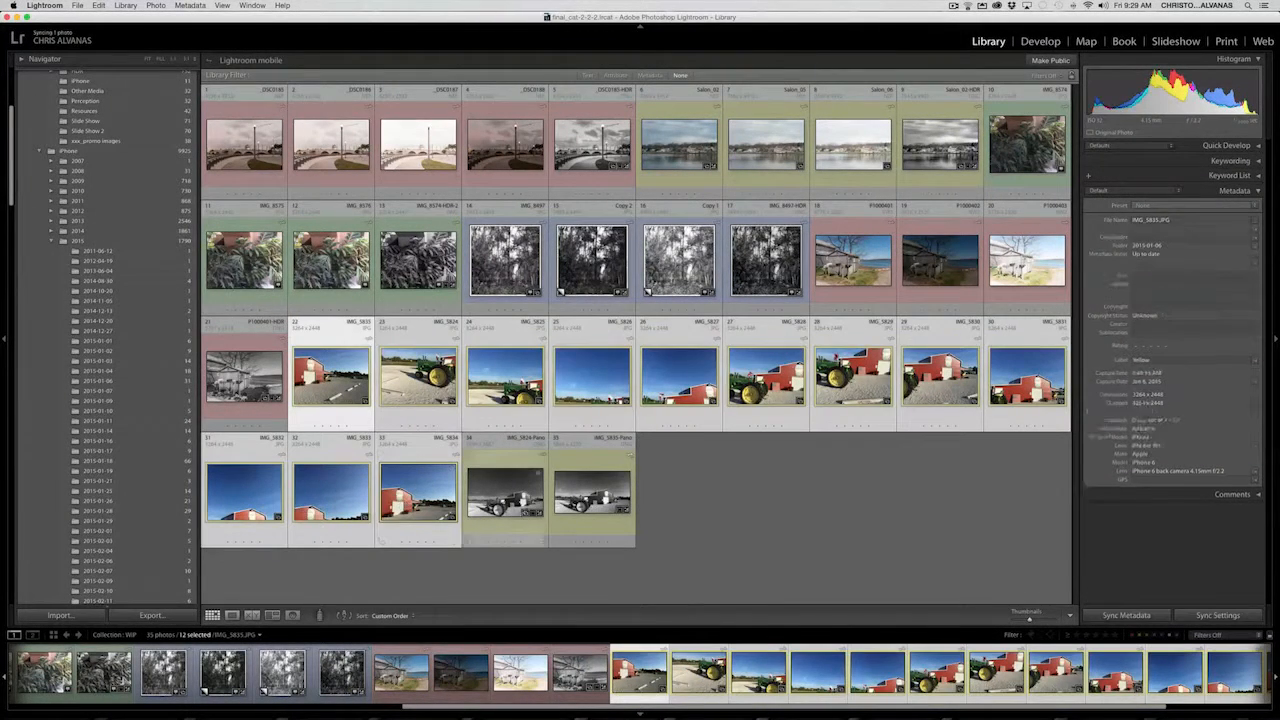
{"action": "left_click", "coordinate": [566, 494], "text": "super"}
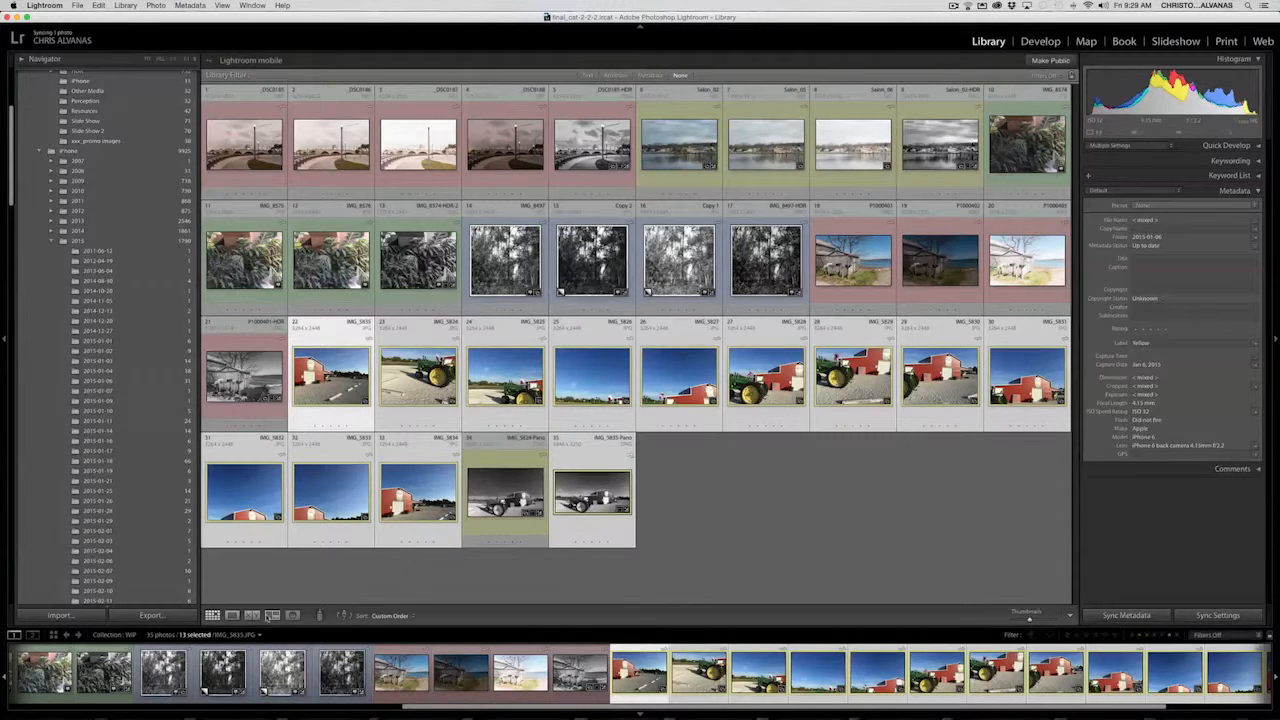
{"action": "left_click", "coordinate": [272, 615]}
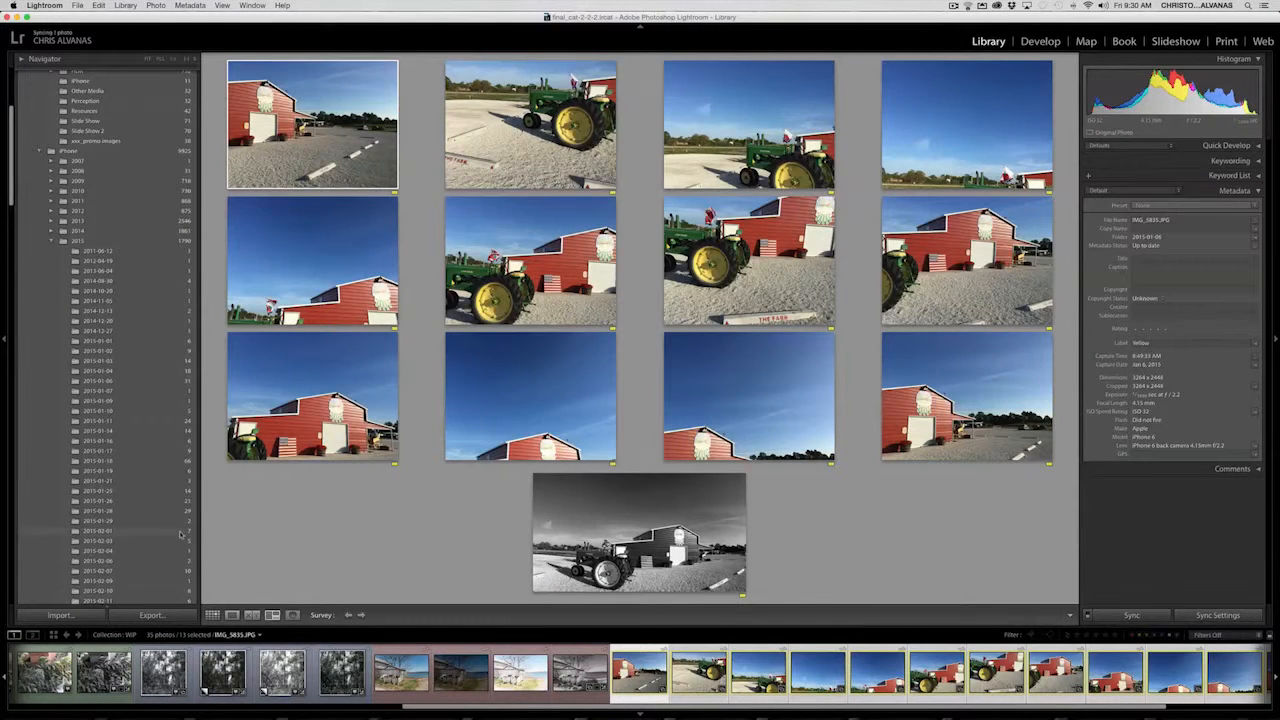
{"action": "key", "text": "Tab"}
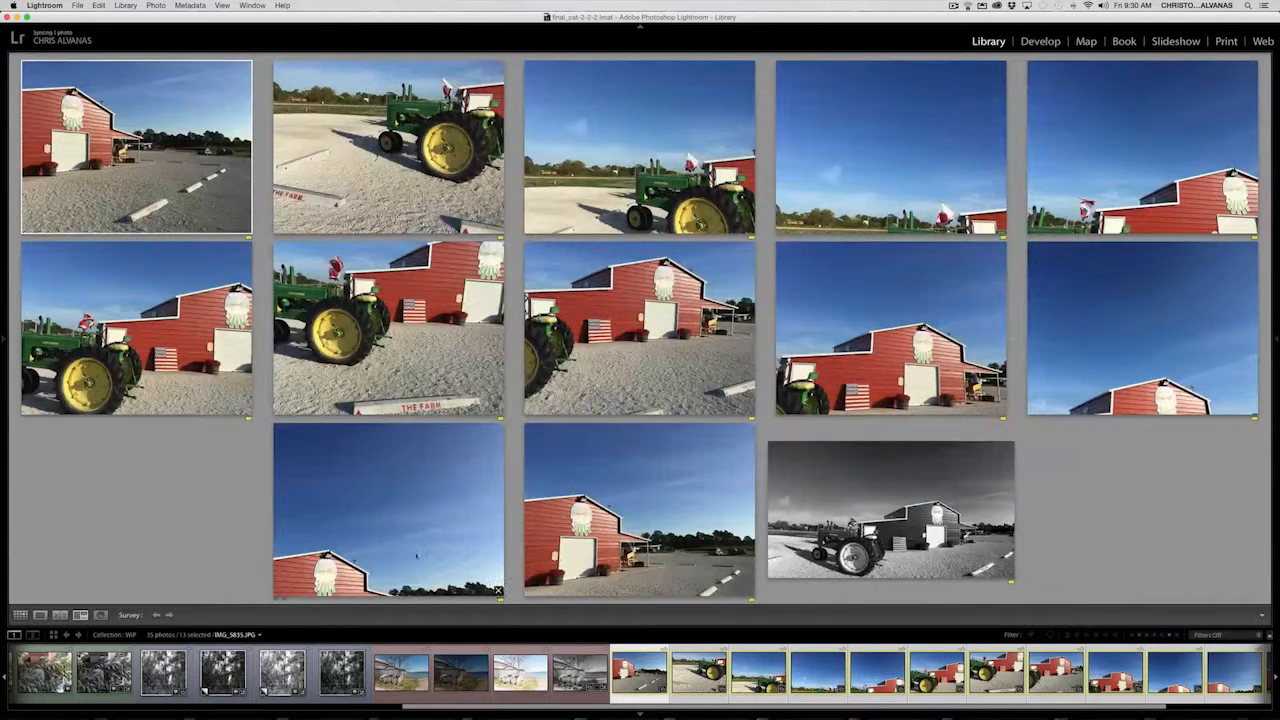